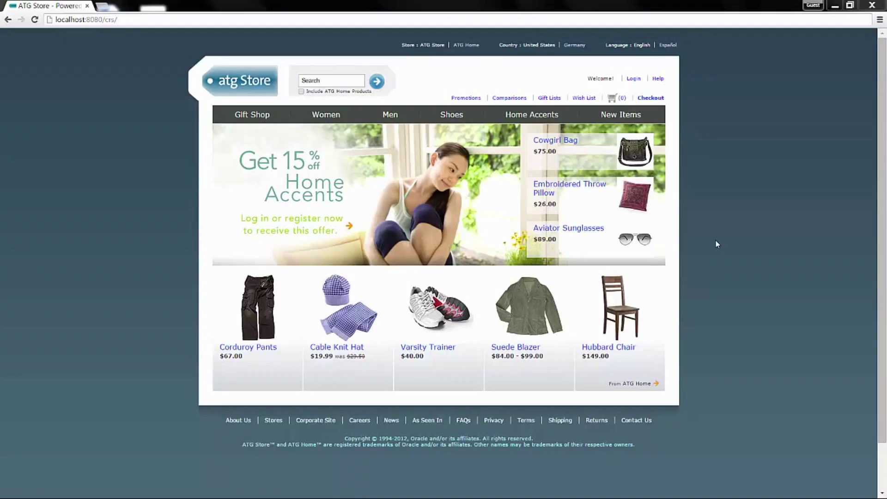
Step: Add one pair of Olive Corduroy Pants in size 34 ($67.00) to the cart and go to the cart
left_click(268, 315)
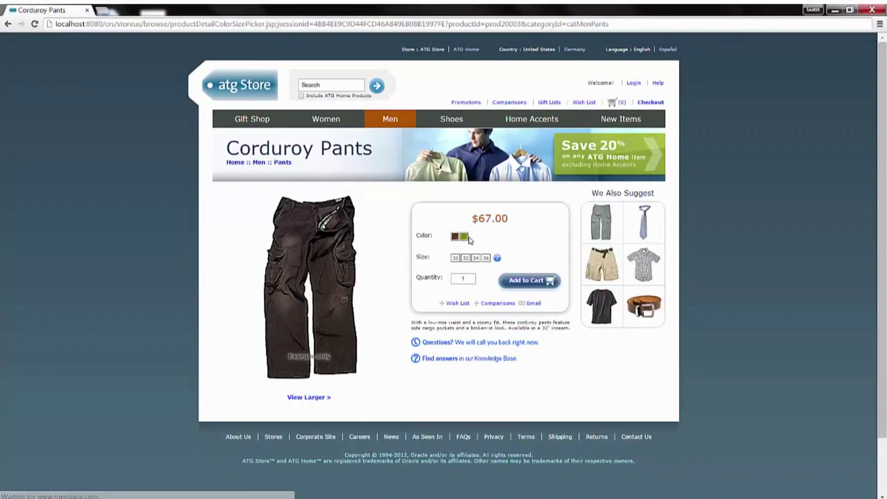
left_click(464, 236)
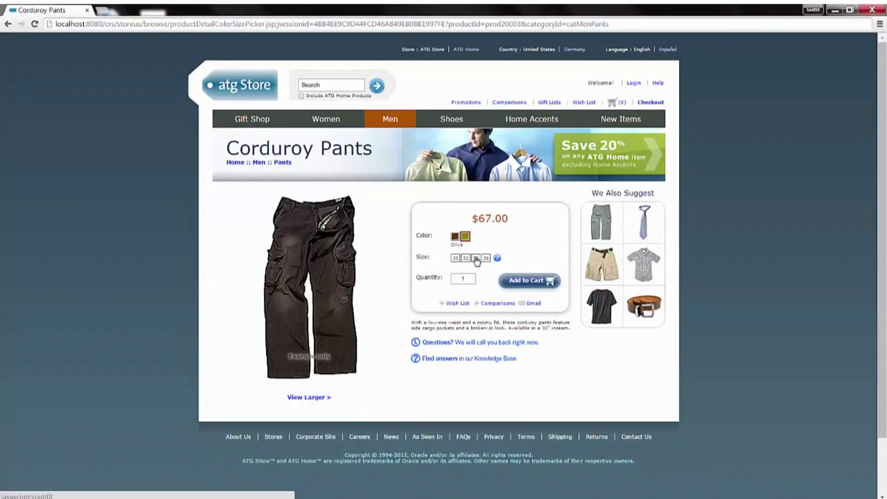
left_click(476, 258)
left_click(541, 285)
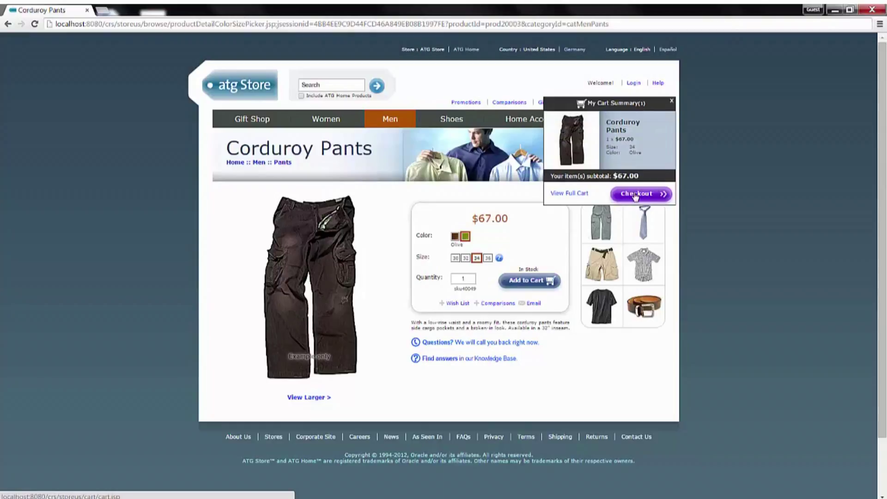
left_click(632, 197)
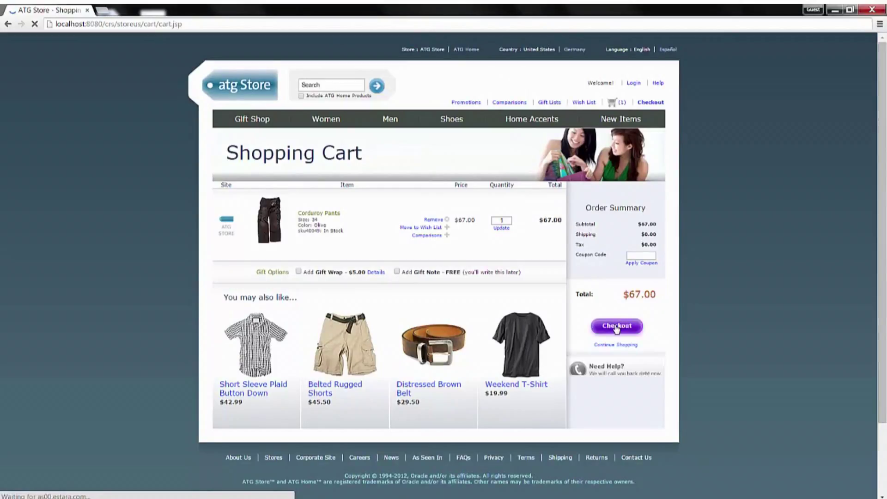
Step: Check out as a guest and enter nickname Home, the customer's full name and street address
left_click(616, 326)
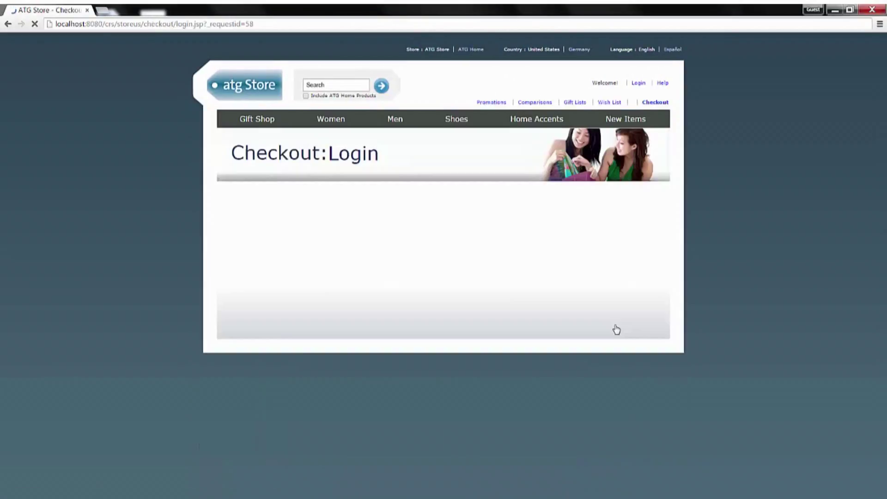
left_click(605, 282)
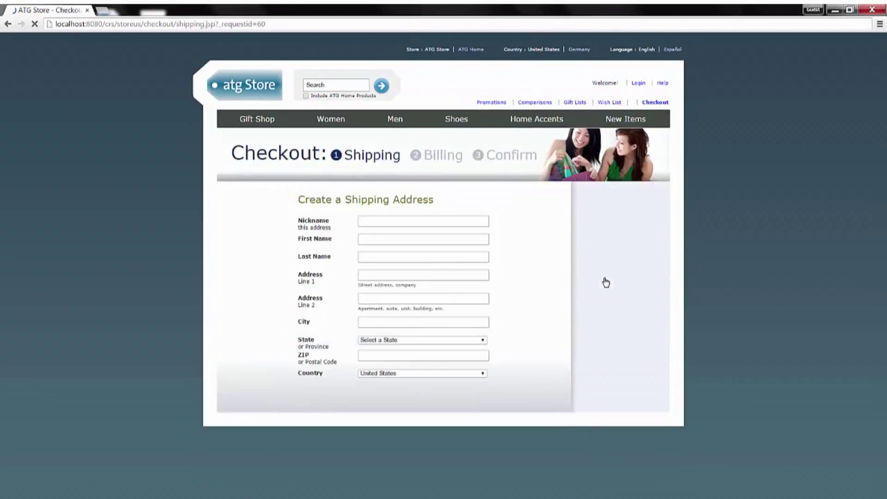
left_click(479, 226)
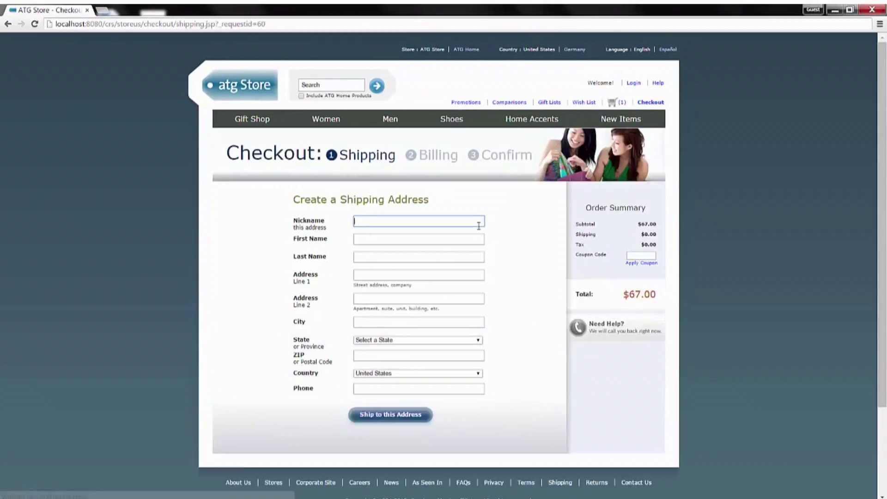
type("Home")
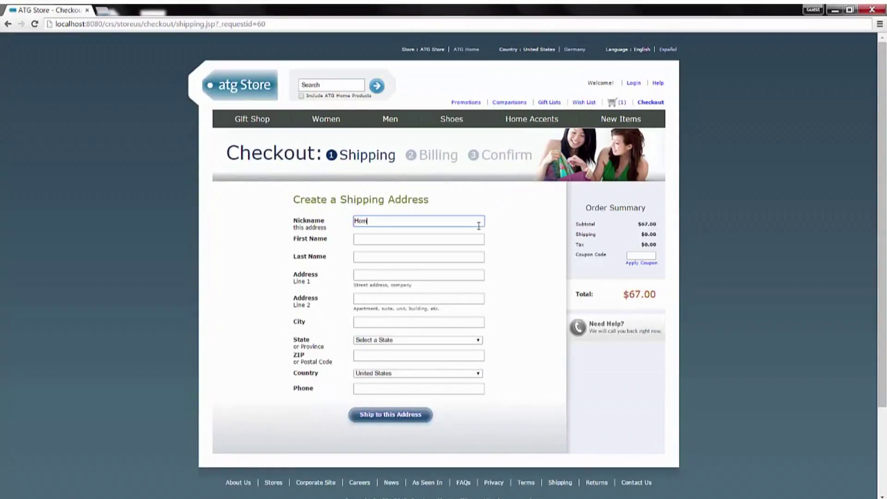
key("Tab")
type("John")
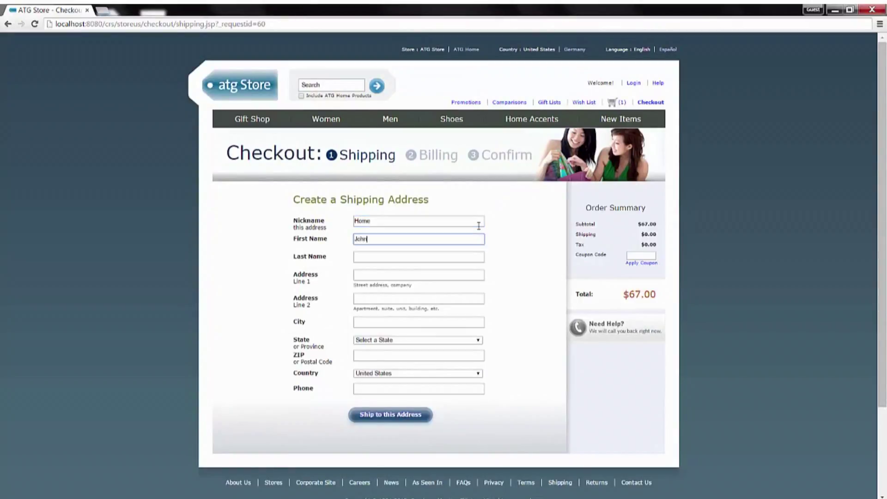
key("Tab")
type("Smith")
key("Tab")
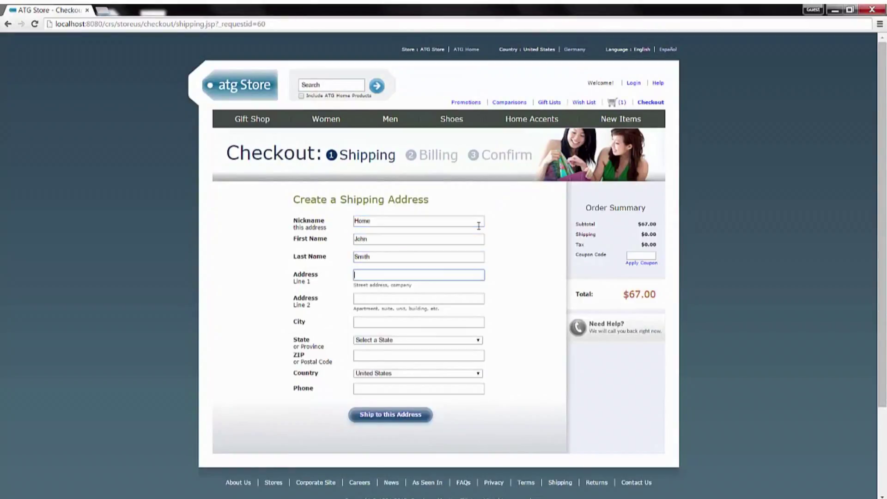
key("Tab")
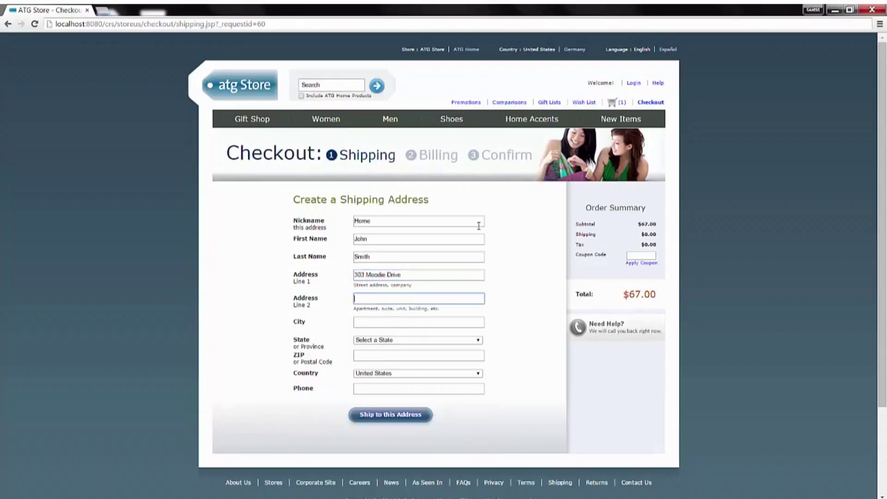
key("Tab")
Step: Enter city Ottawa, country Canada, province Ontario, the postal code and phone number, and submit the address
type("Ottaw")
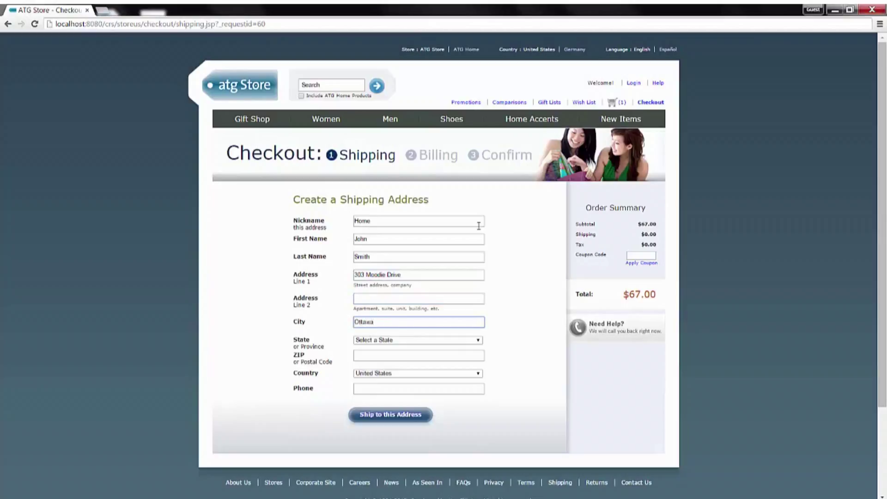
left_click(464, 374)
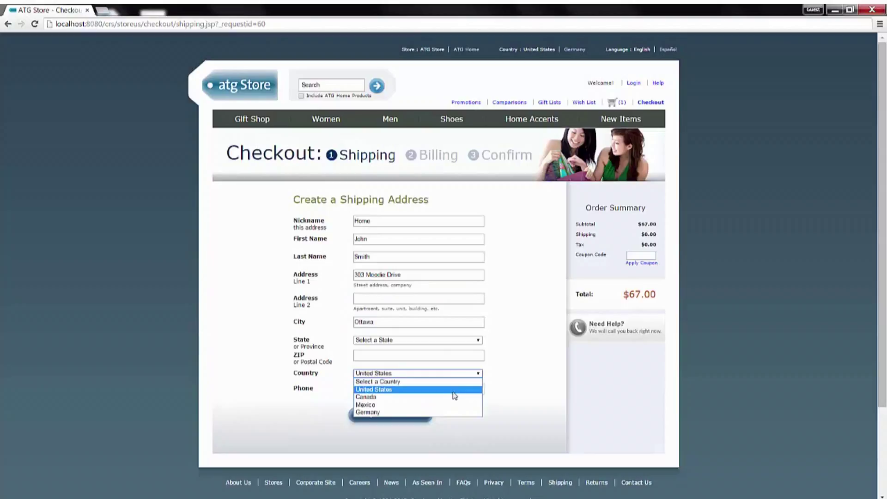
left_click(453, 397)
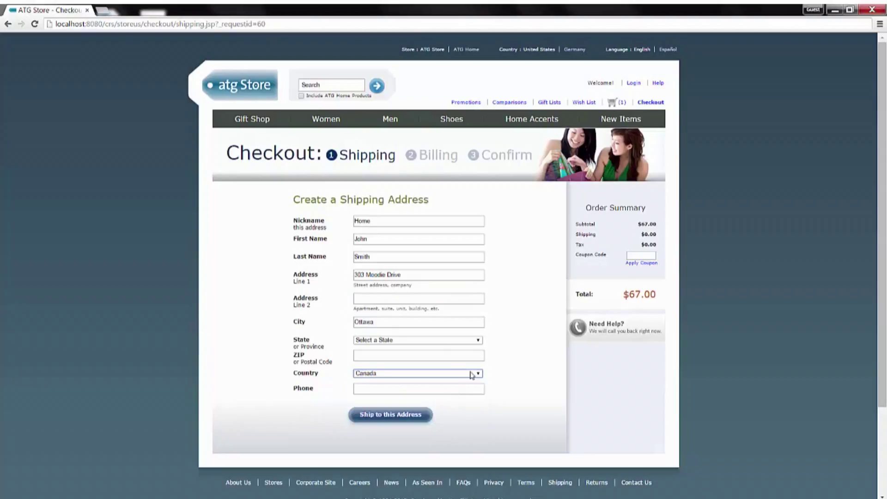
left_click(476, 341)
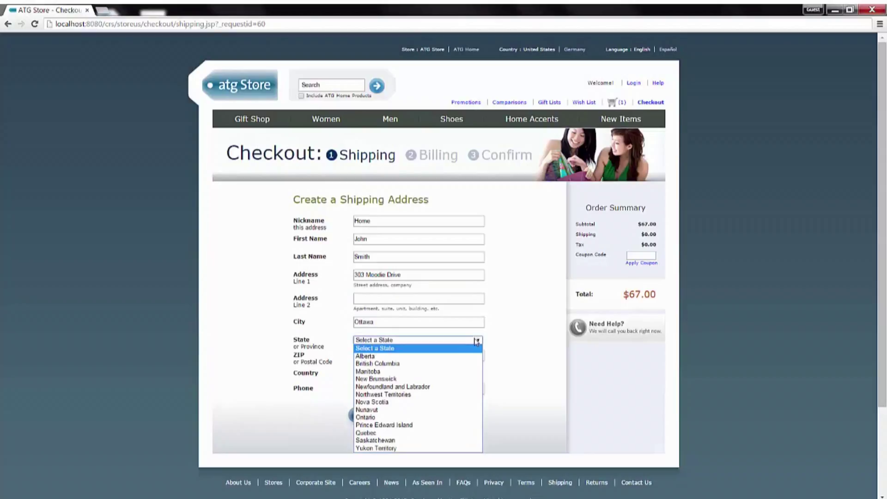
left_click(417, 418)
left_click(408, 355)
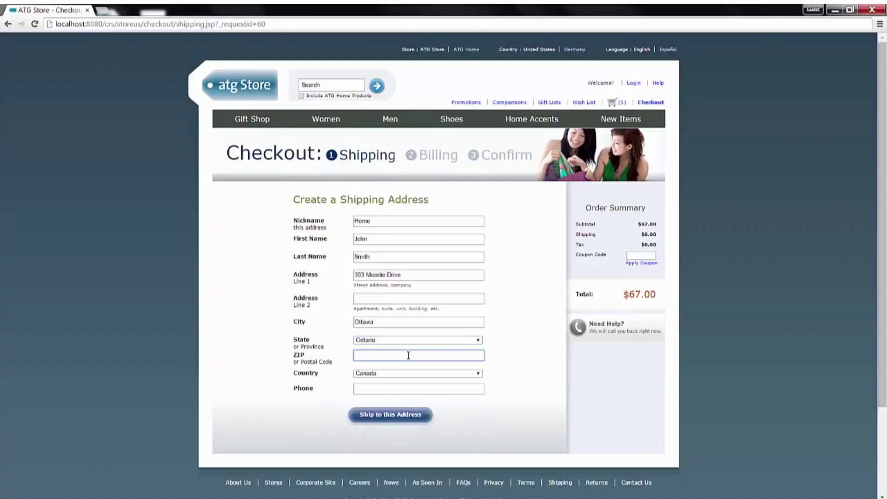
type("K2H 9H4")
left_click(418, 388)
type("613")
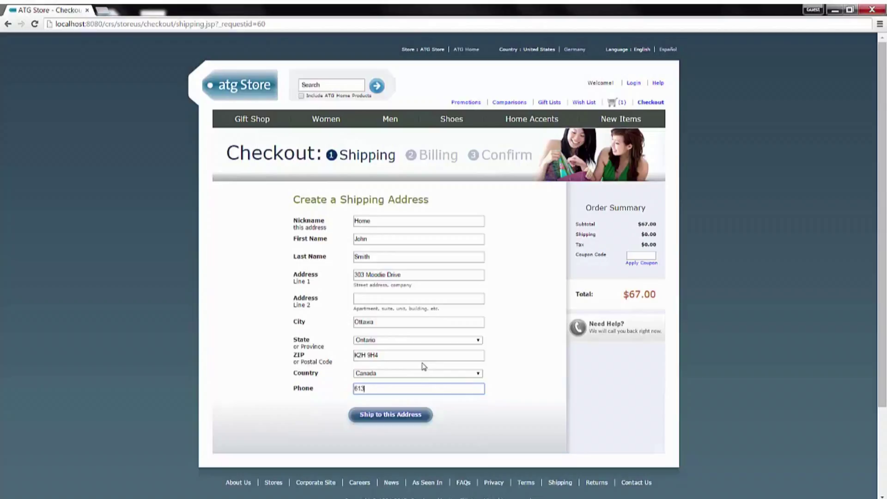
type("5556666")
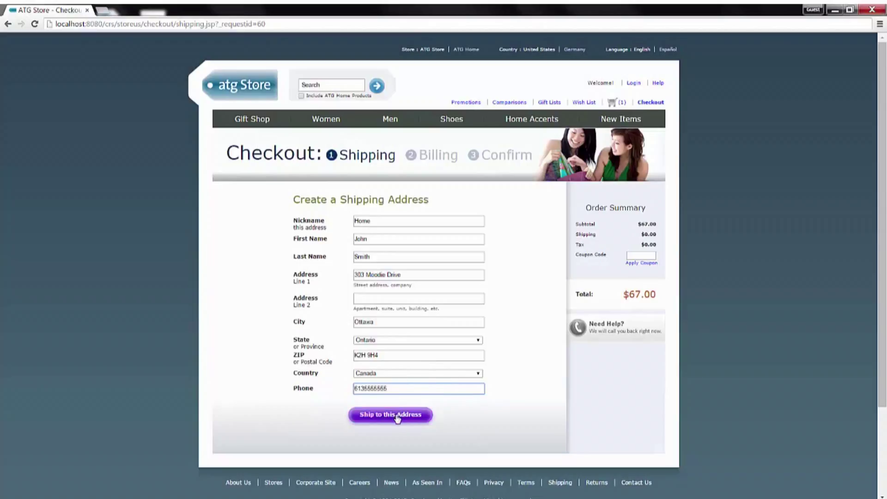
left_click(398, 419)
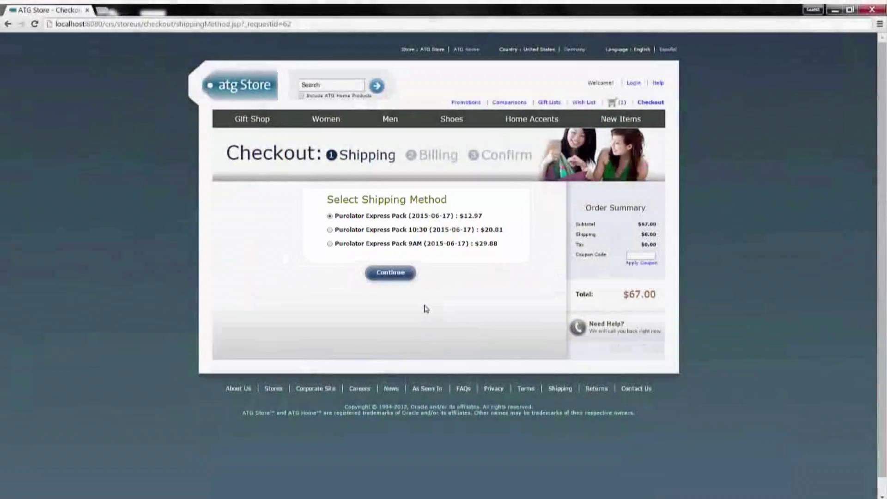
Step: Continue with Purolator Express Pack shipping at $12.97, bringing the total to $79.97
left_click(387, 275)
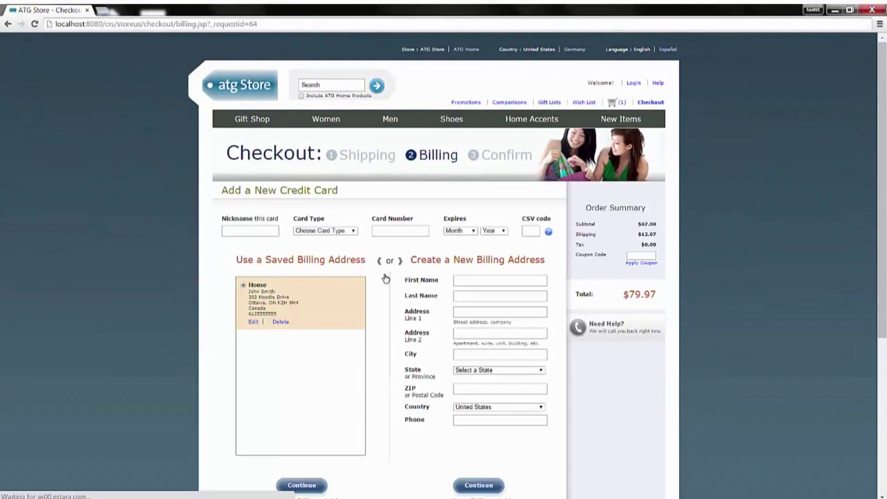
Step: Name the new card 'Visa', set card type Visa and enter the card number
left_click(254, 230)
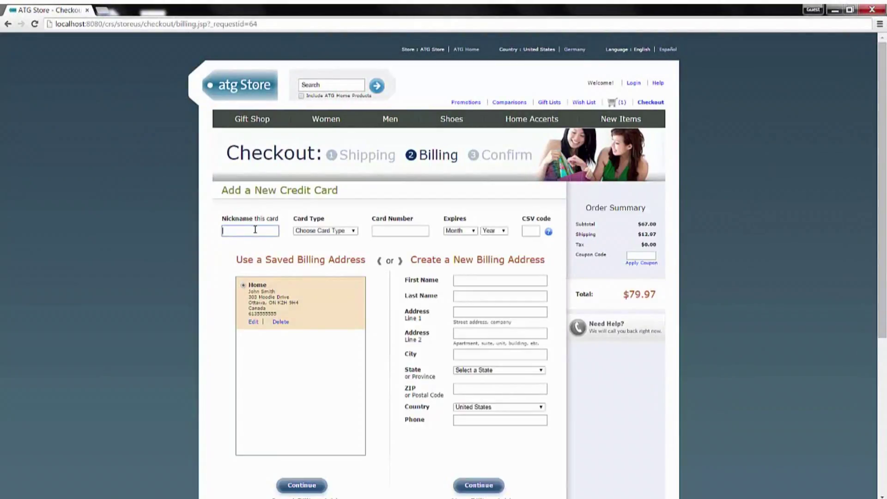
type("Visa")
key("Tab")
left_click(336, 230)
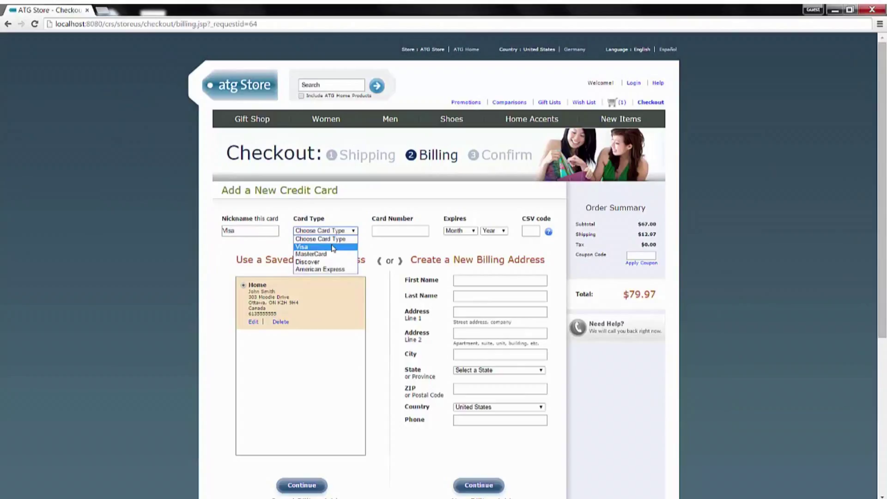
left_click(333, 247)
left_click(397, 231)
type("4")
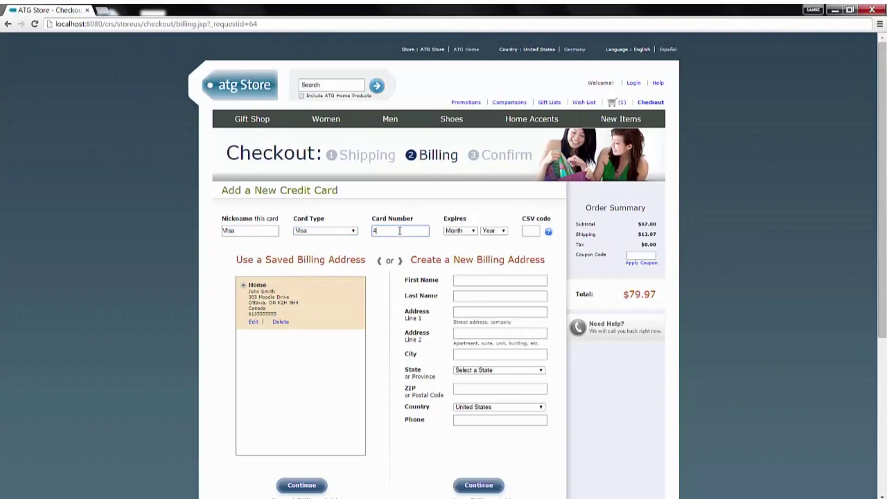
type("111111111111111")
Step: Set expiry 03-Mar 2019, enter the security code, and continue with the saved Home billing address
left_click(459, 230)
left_click(461, 264)
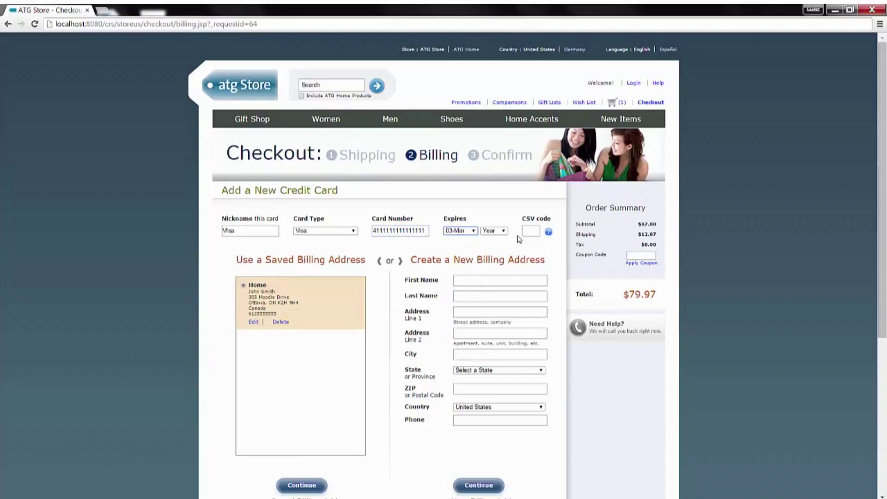
left_click(493, 230)
left_click(493, 279)
left_click(530, 231)
type("123")
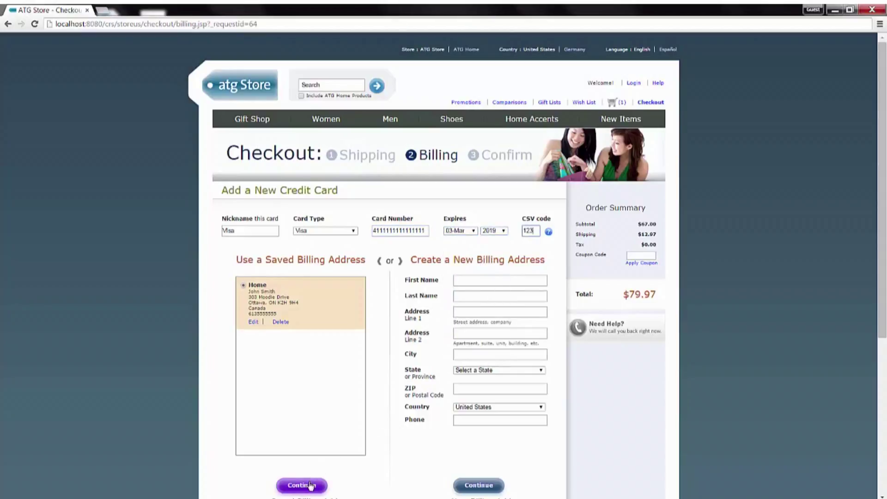
left_click(311, 485)
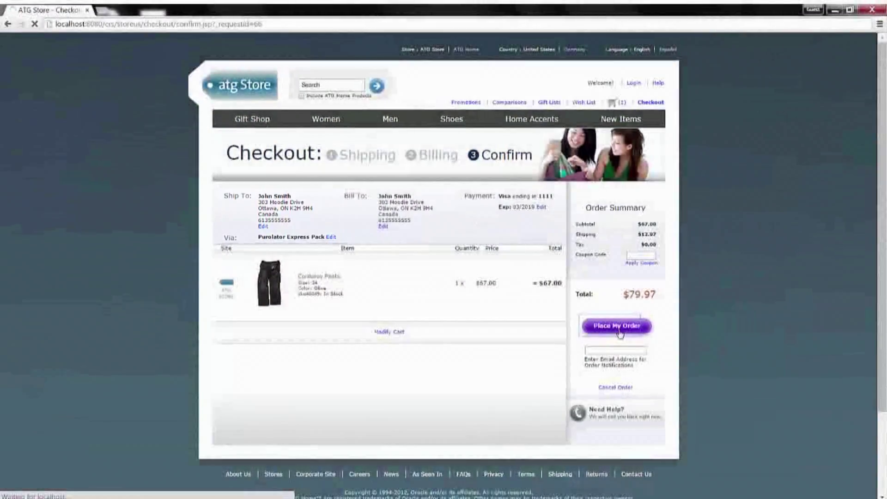
Step: Place the $79.97 order on the Confirm step
left_click(620, 330)
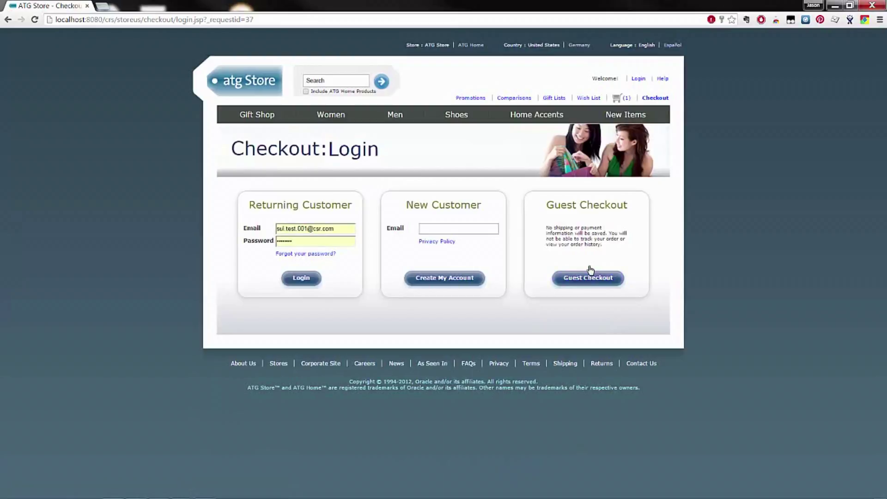
Step: Check out as a guest, enter nickname Home and the customer's name, and autofill the saved address
left_click(590, 280)
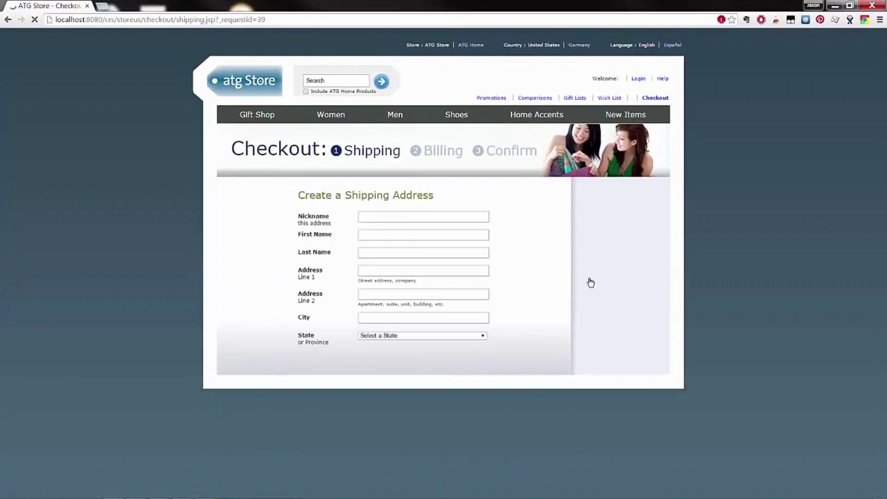
left_click(434, 217)
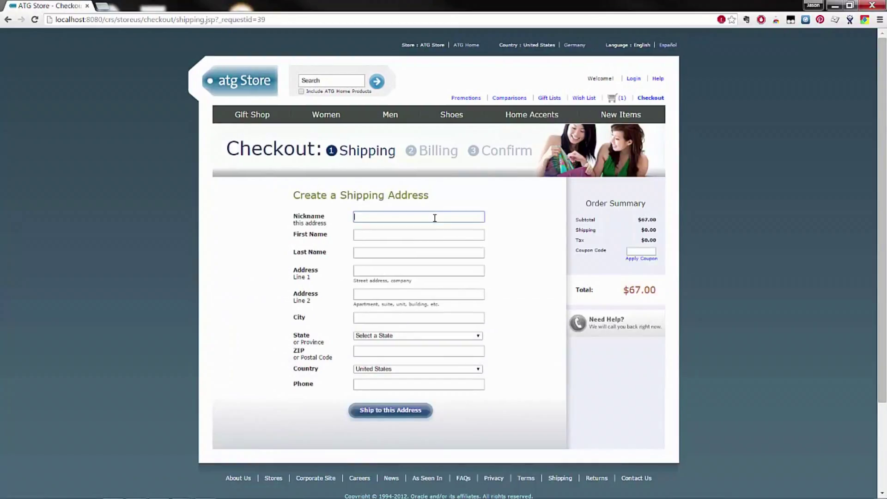
type("Home")
key("Tab")
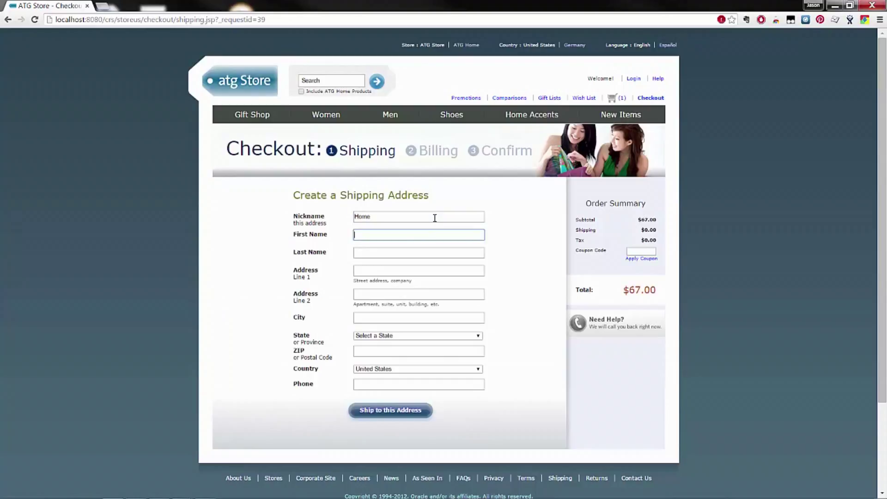
type("John")
key("Tab")
type("Smith")
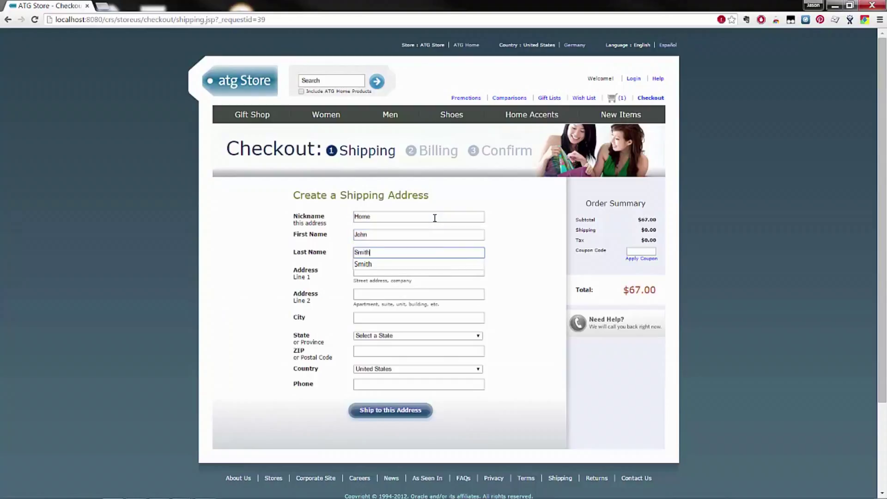
key("Tab")
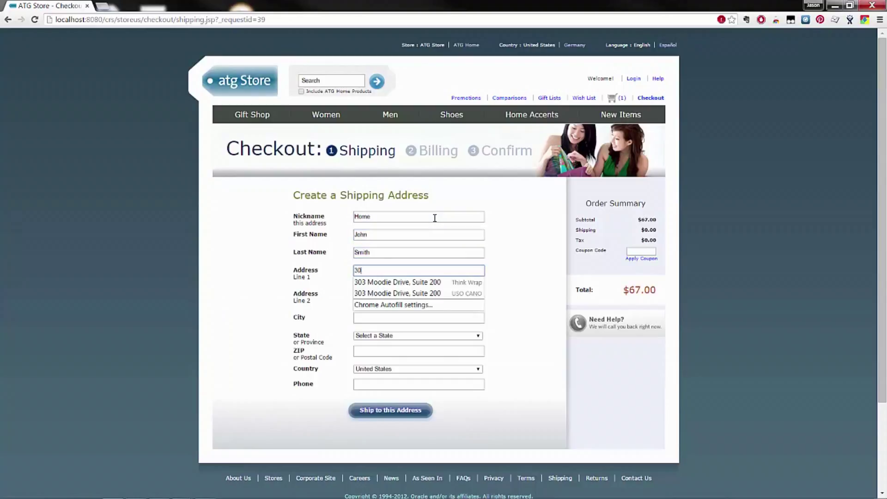
key("Down")
key("Return")
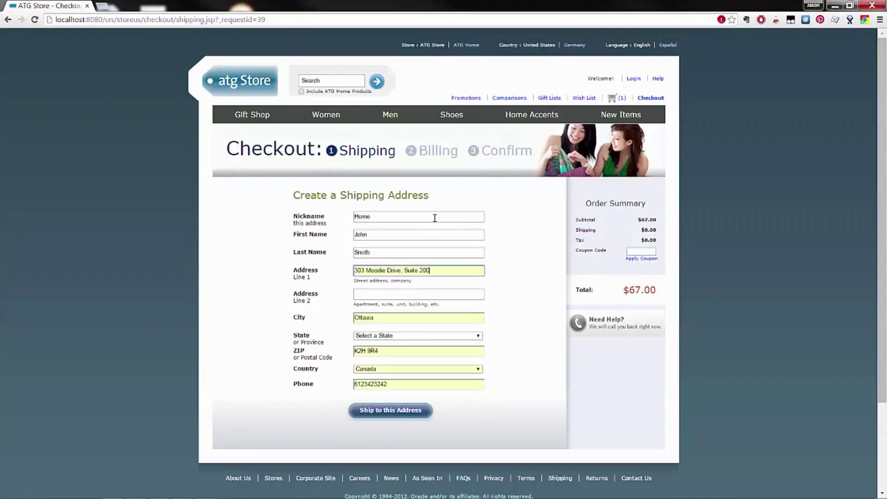
Step: Change the postal code's last character to 7, set province Ontario, and submit the address
left_click(397, 348)
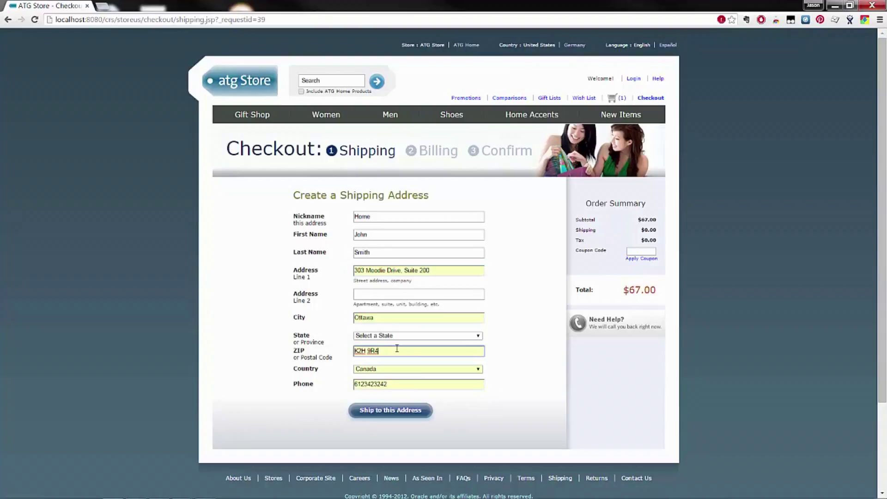
key("BackSpace")
type("7")
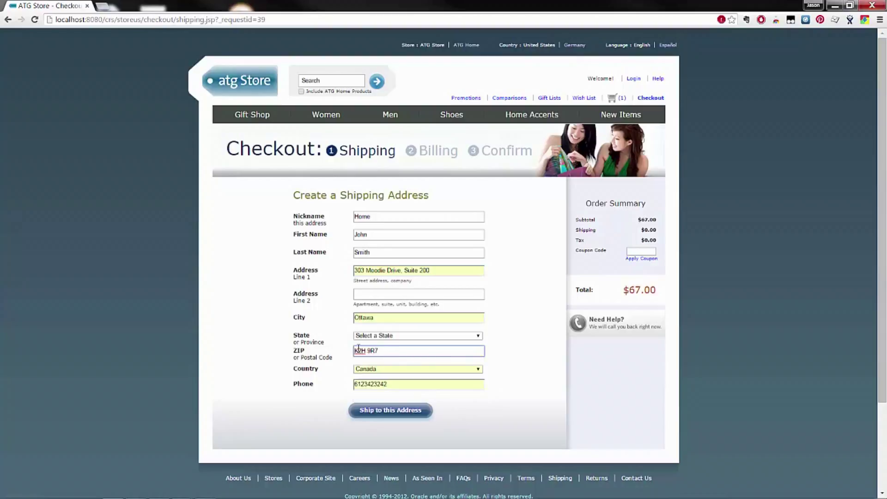
left_click(430, 336)
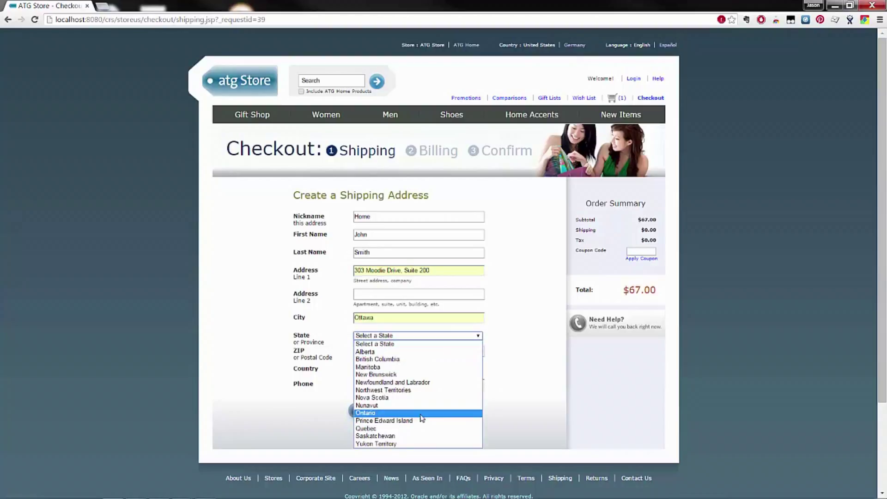
left_click(421, 413)
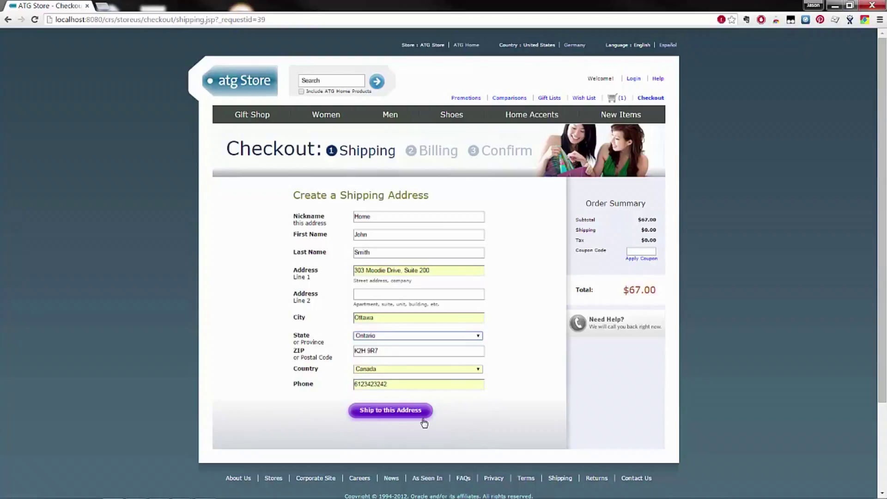
left_click(420, 414)
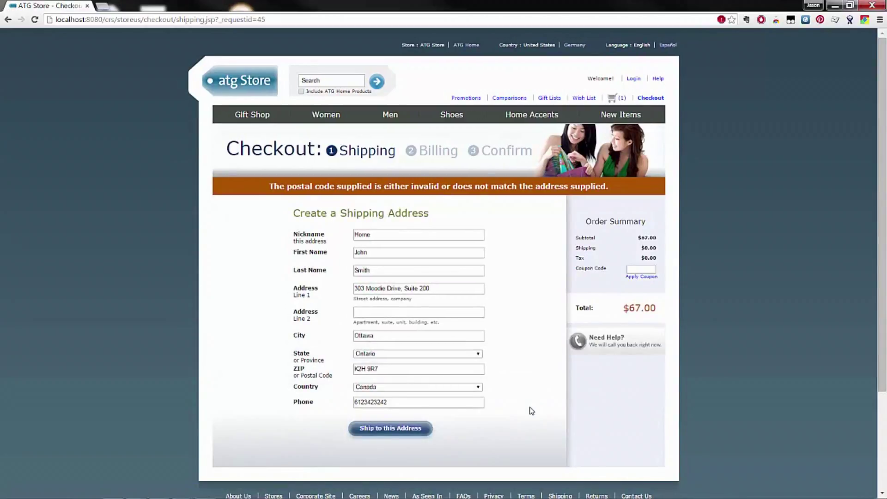
Step: Correct the rejected postal code's last character to 4 and resubmit the shipping address
left_click(409, 370)
key("BackSpace")
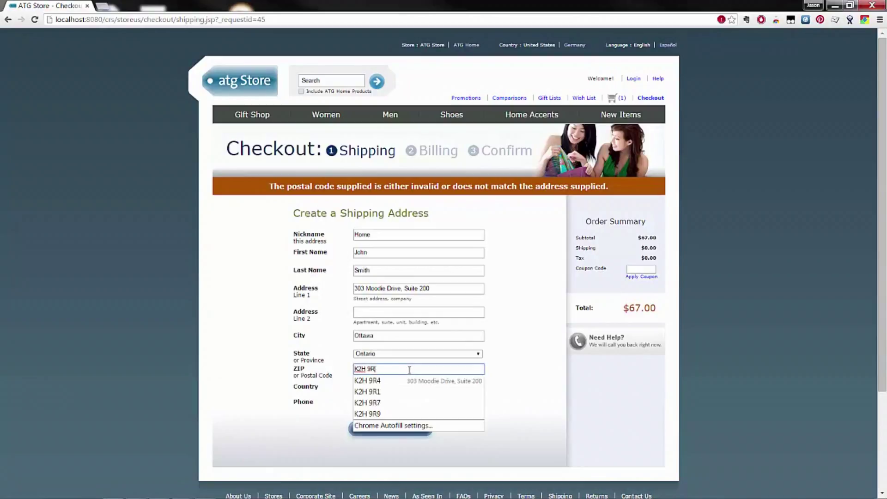
type("4")
left_click(303, 437)
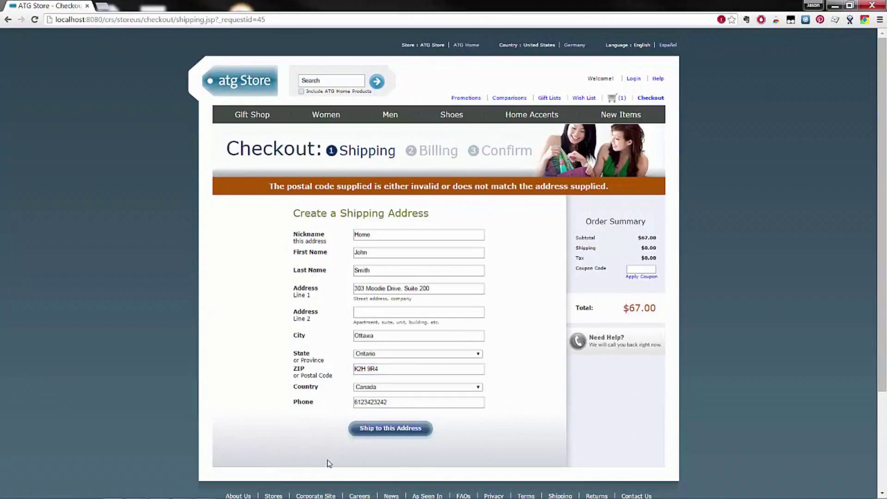
left_click(403, 429)
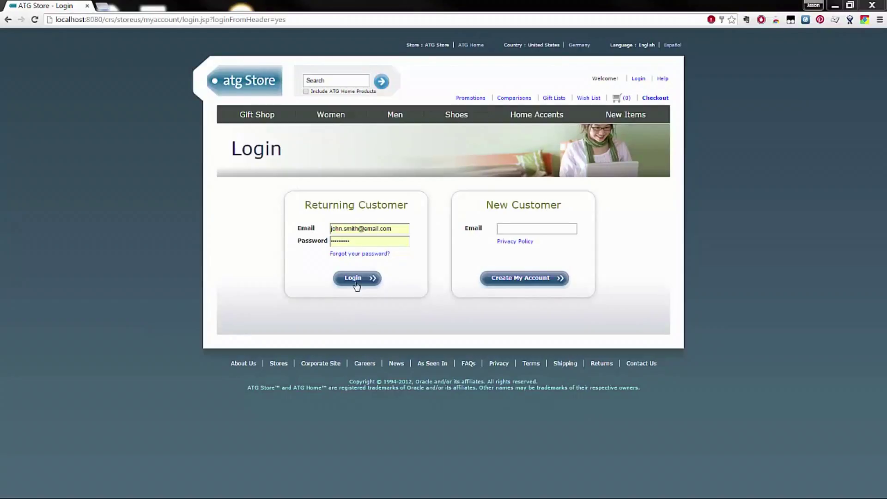
Step: Log in to the customer account and open its Orders page
left_click(359, 279)
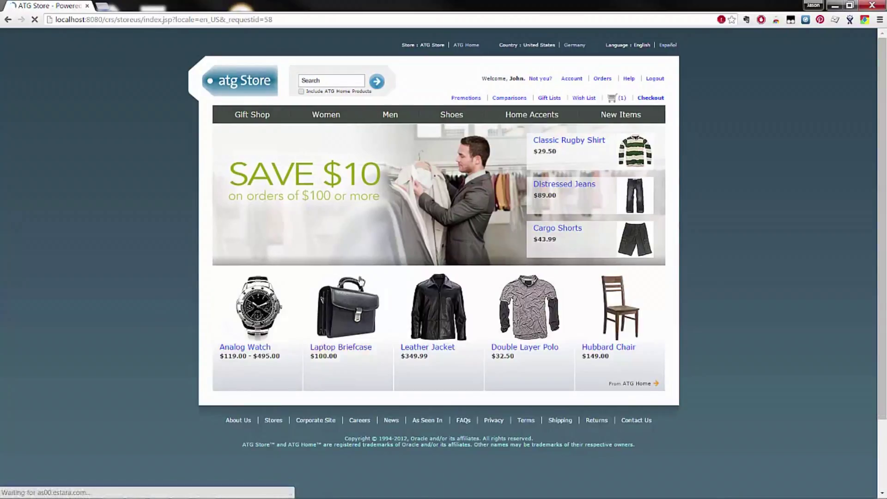
left_click(607, 80)
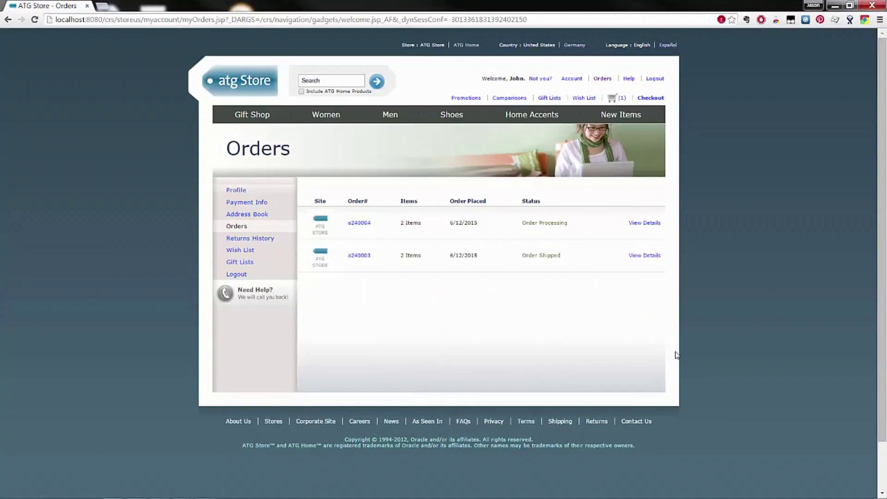
Step: Open shipped order o240003's details and show its Purolator tracking summary
left_click(645, 255)
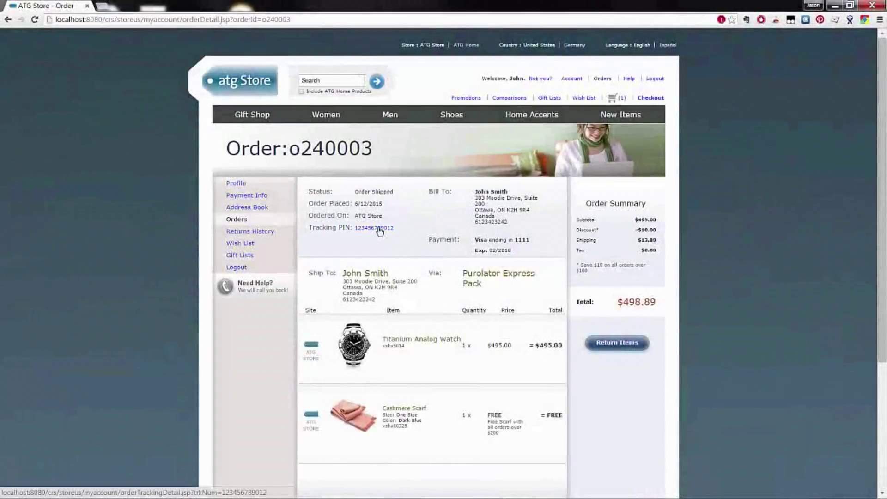
left_click(379, 229)
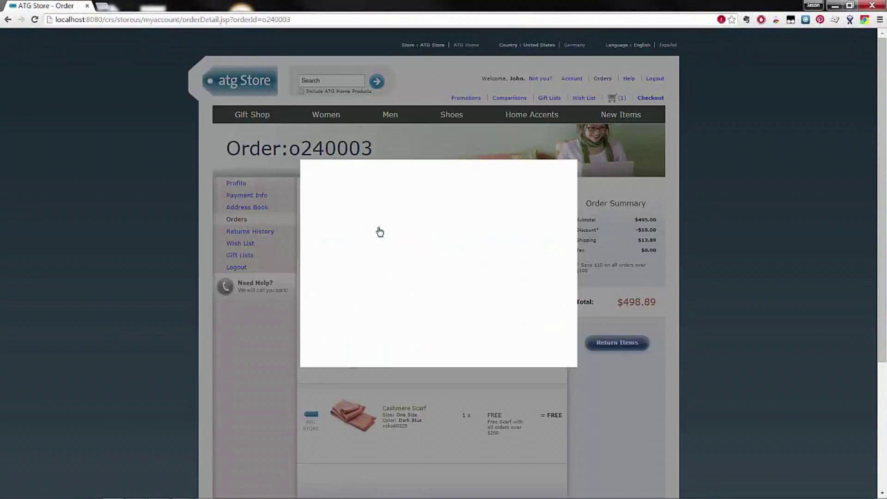